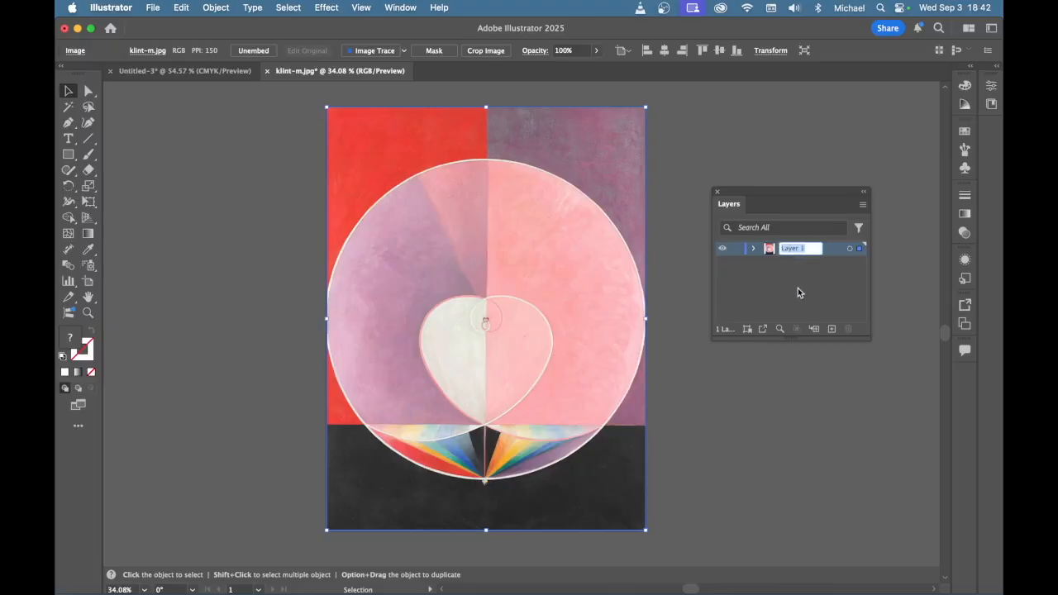
Rename the layer holding the painting image as "reference".
{"action": "key", "text": "BackSpace"}
{"action": "type", "text": "reference"}
{"action": "key", "text": "Return"}
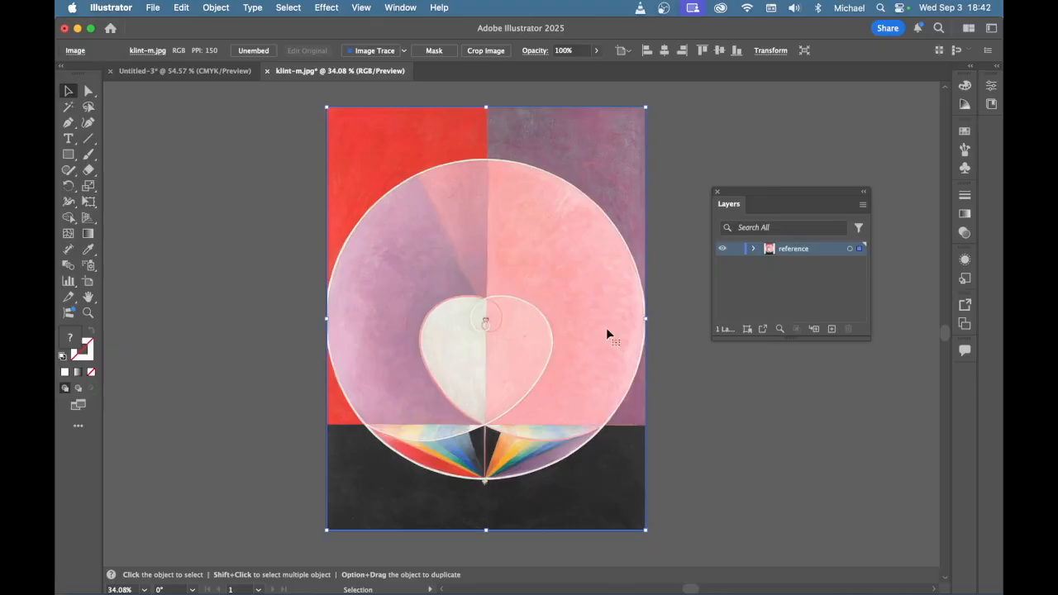
{"action": "left_click", "coordinate": [964, 262]}
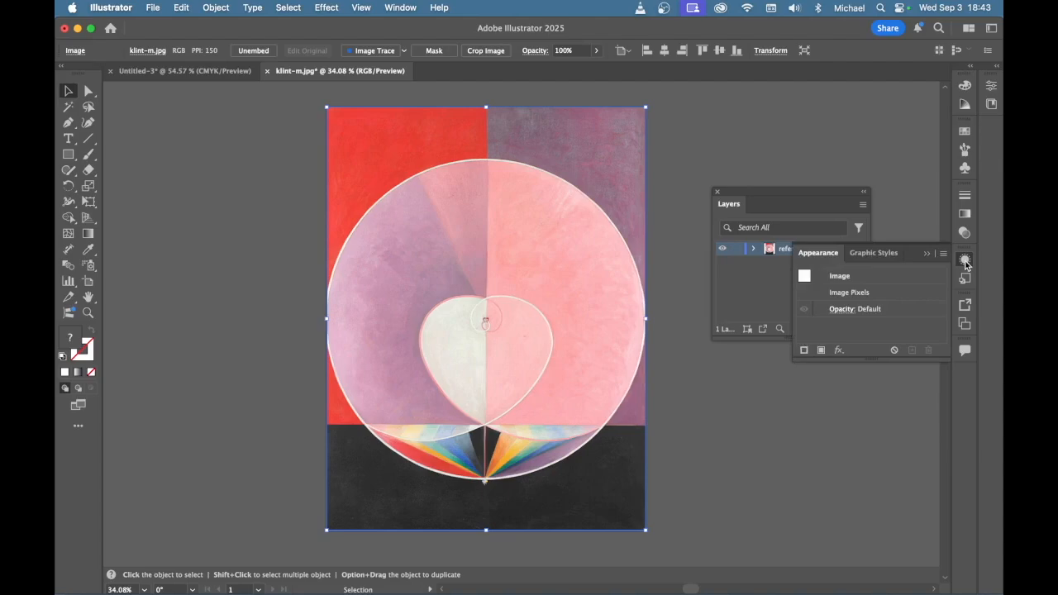
{"action": "left_click", "coordinate": [964, 261]}
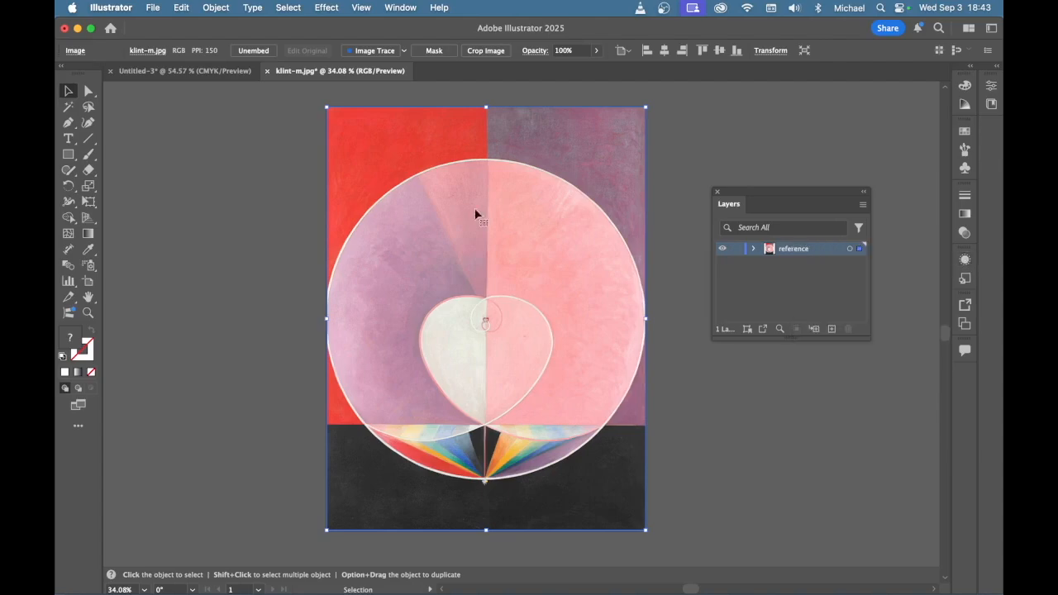
Turn on Show Tool Tips and turn off Show Rich Tool Tips in the general preferences.
{"action": "left_click", "coordinate": [108, 6]}
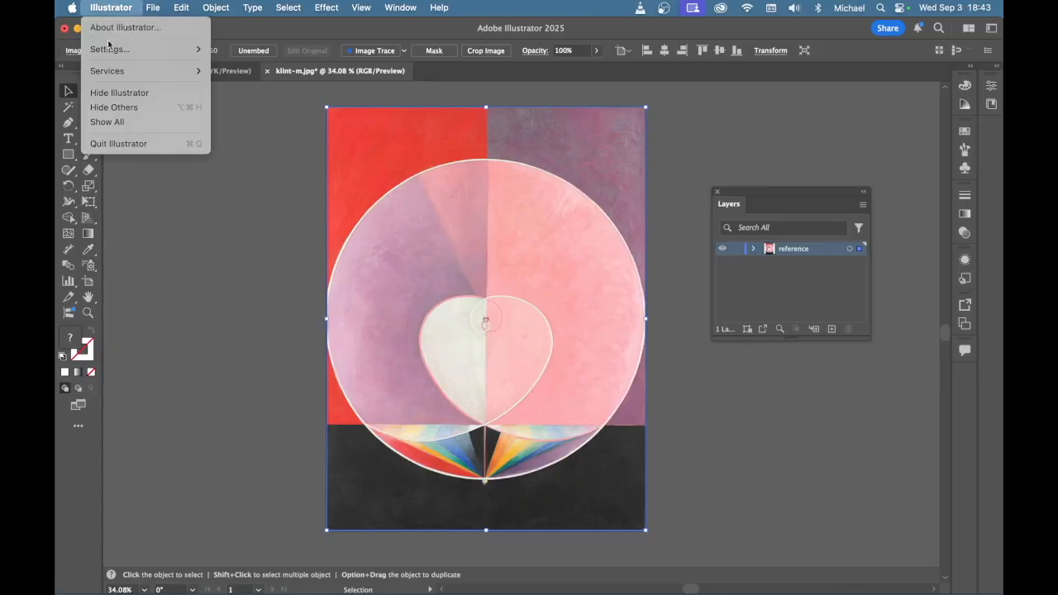
{"action": "mouse_move", "coordinate": [108, 50]}
{"action": "left_click", "coordinate": [234, 49]}
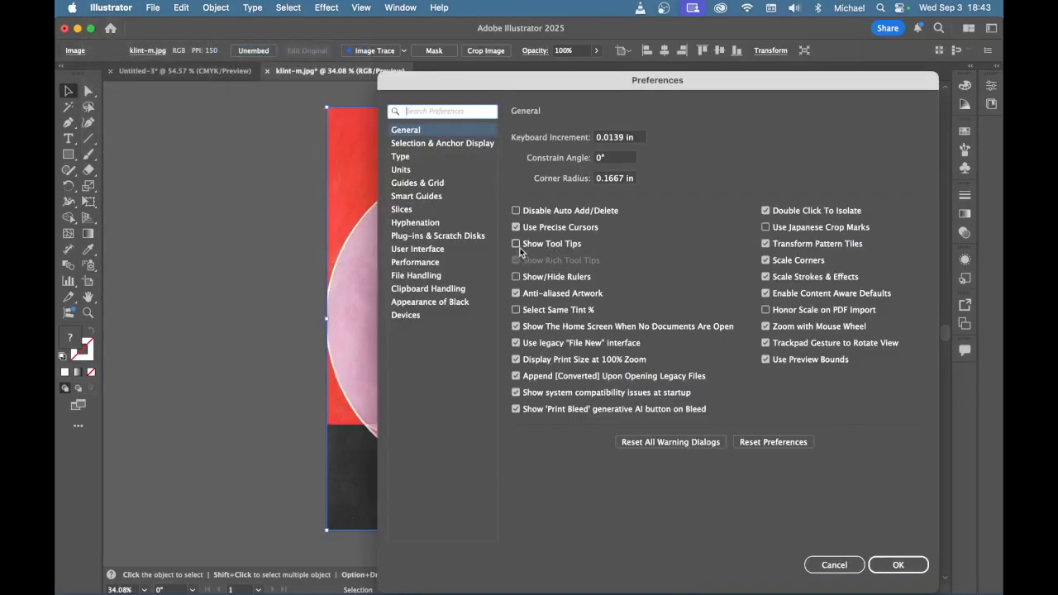
{"action": "left_click", "coordinate": [516, 244]}
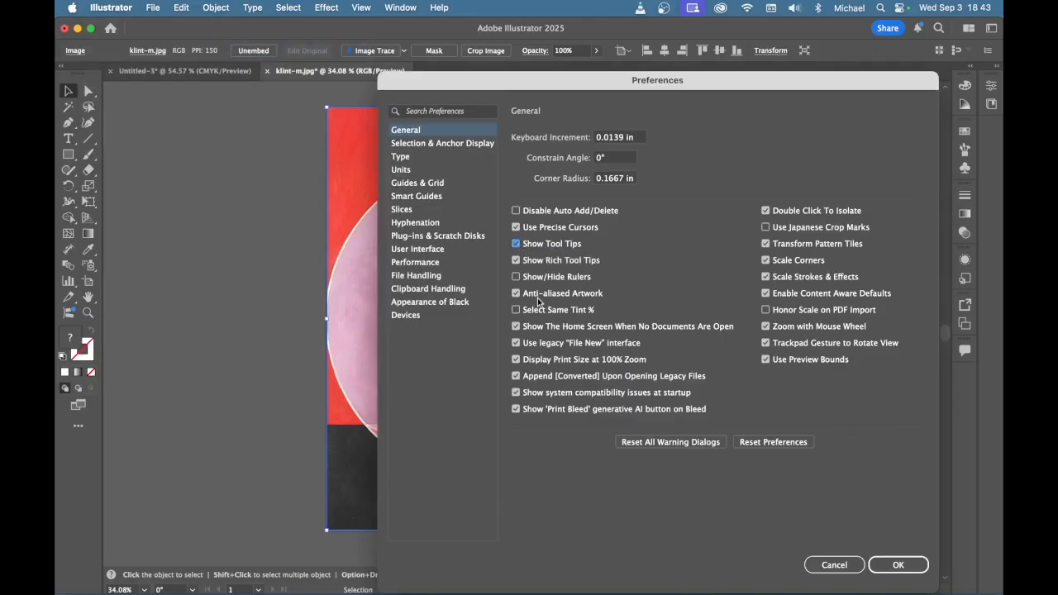
{"action": "left_click", "coordinate": [515, 258]}
{"action": "left_click", "coordinate": [903, 568]}
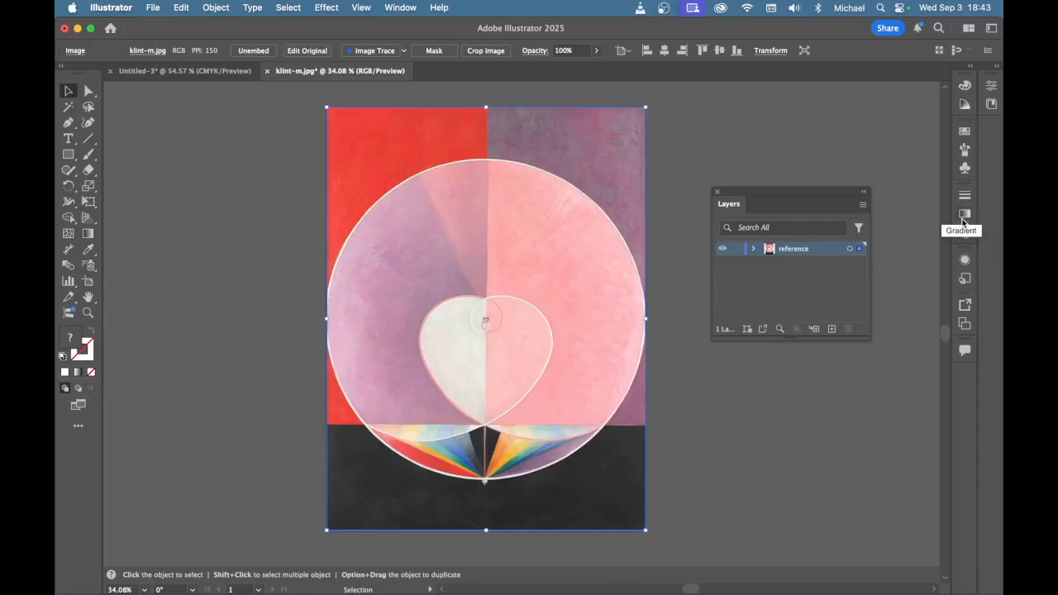
Reduce the opacity of the painting image on the reference layer to 50%.
{"action": "left_click", "coordinate": [965, 264]}
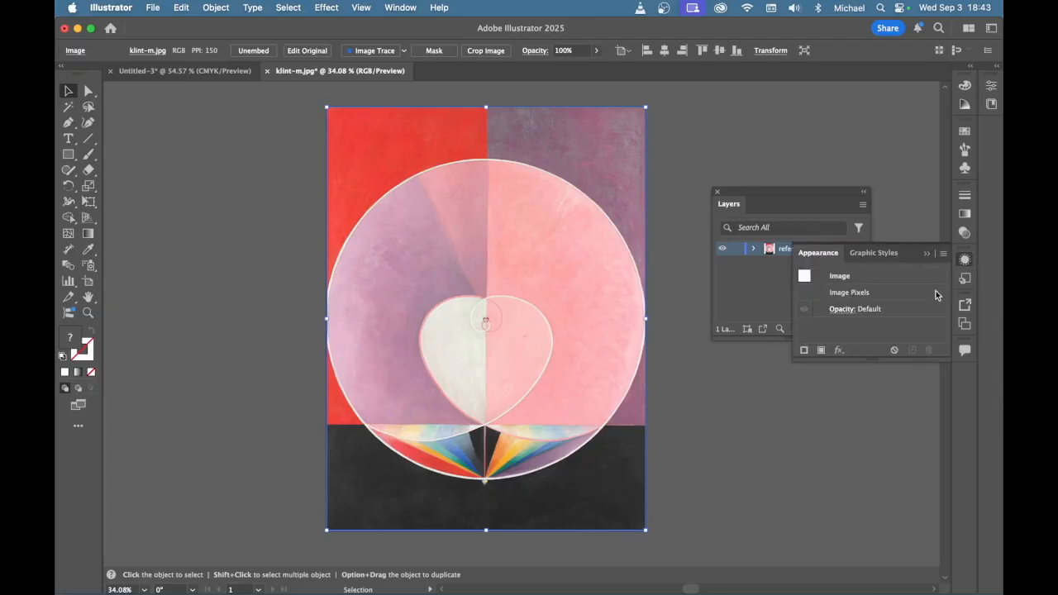
{"action": "left_click", "coordinate": [843, 310]}
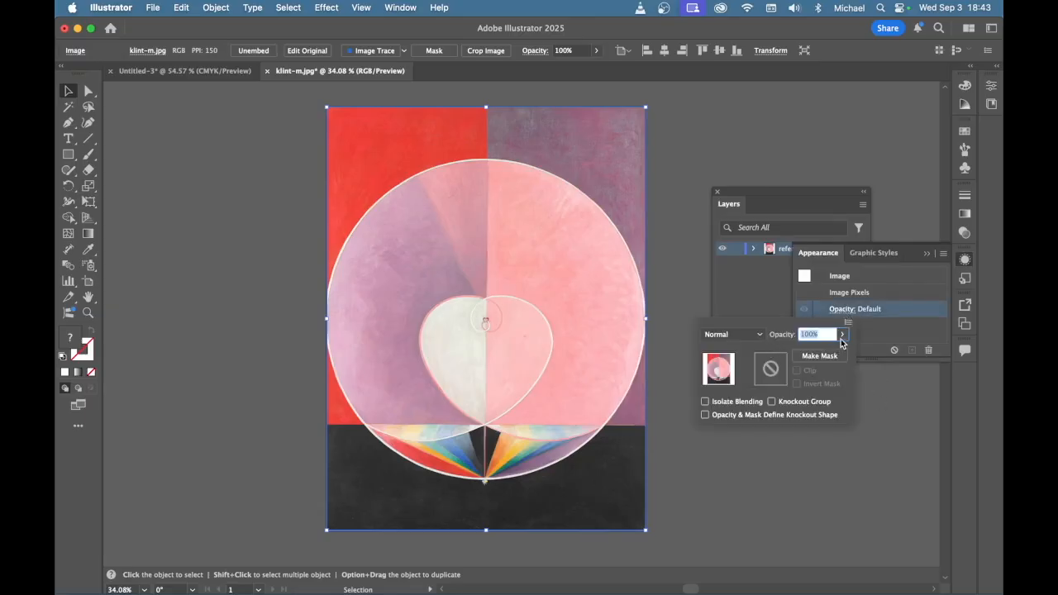
{"action": "left_click", "coordinate": [842, 340]}
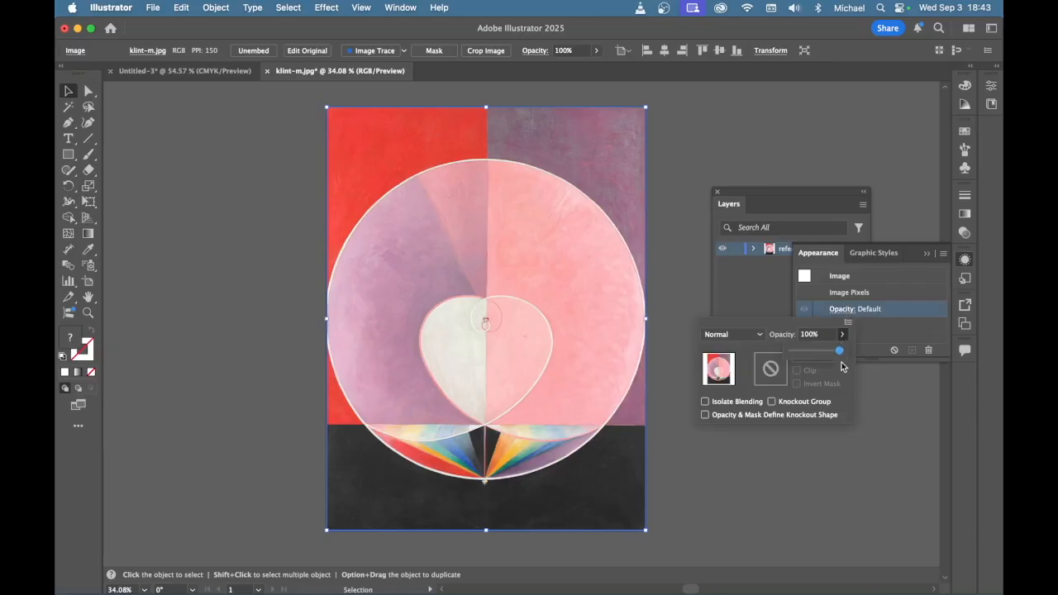
{"action": "left_click_drag", "start_coordinate": [839, 350], "coordinate": [817, 357]}
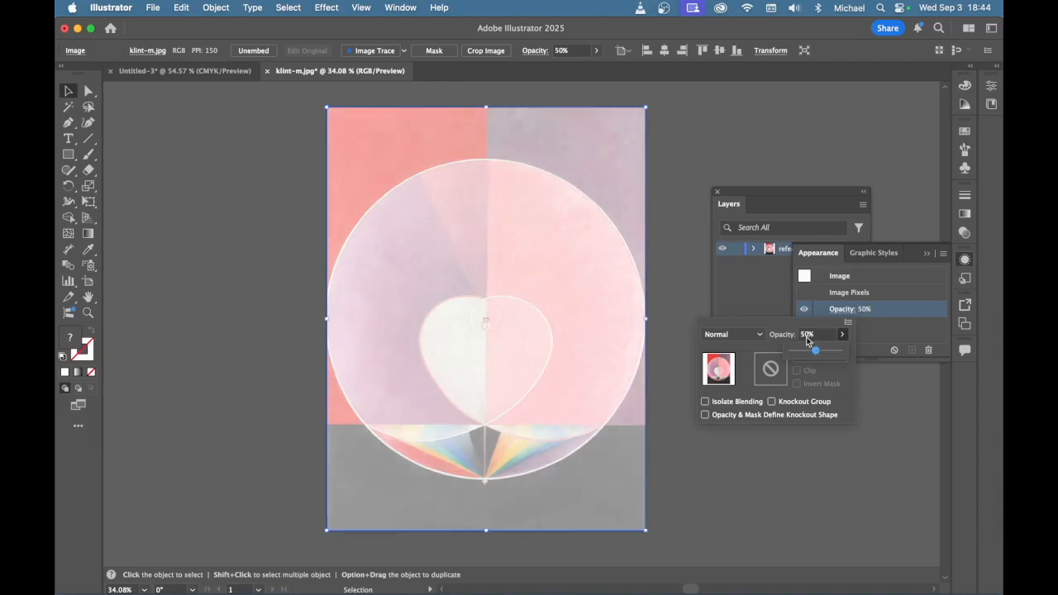
{"action": "left_click", "coordinate": [808, 335]}
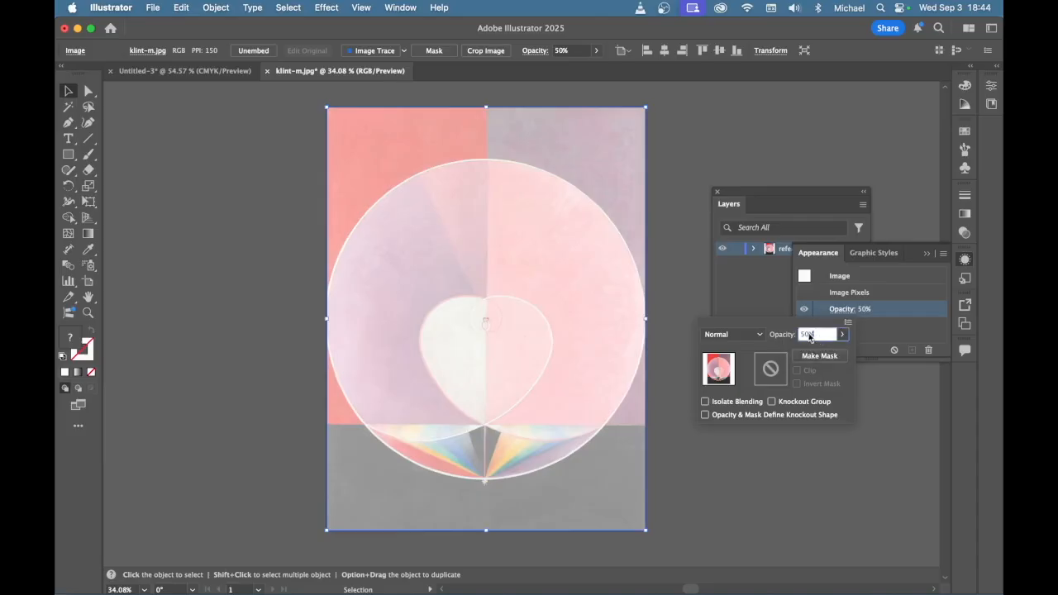
Dock the Layers panel among the collapsed panels, open it, and return it to floating beside the artboard.
{"action": "left_click", "coordinate": [743, 189]}
{"action": "left_click_drag", "start_coordinate": [743, 189], "coordinate": [965, 378]}
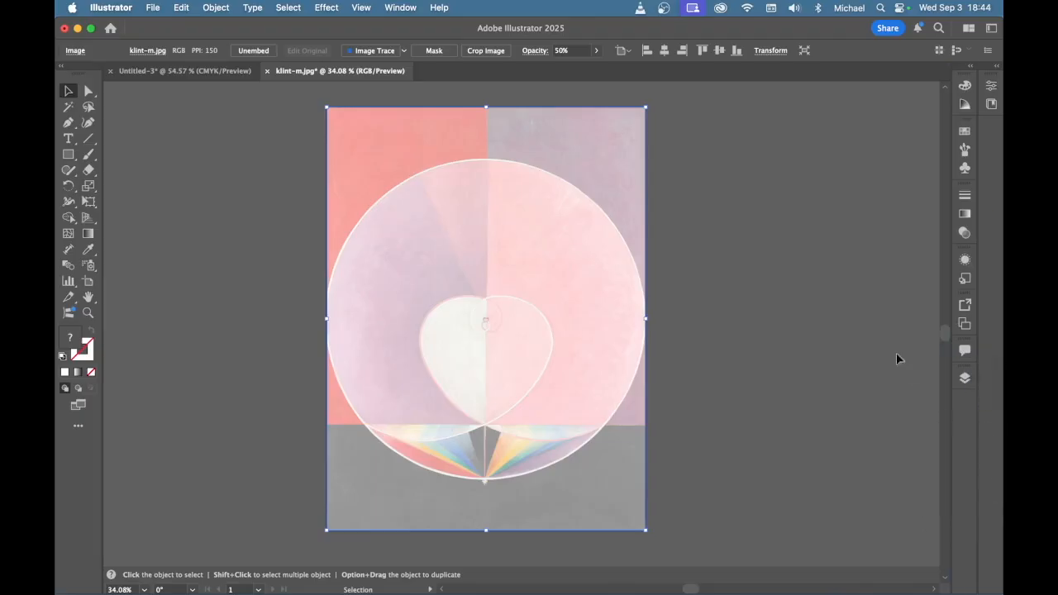
{"action": "left_click", "coordinate": [964, 378]}
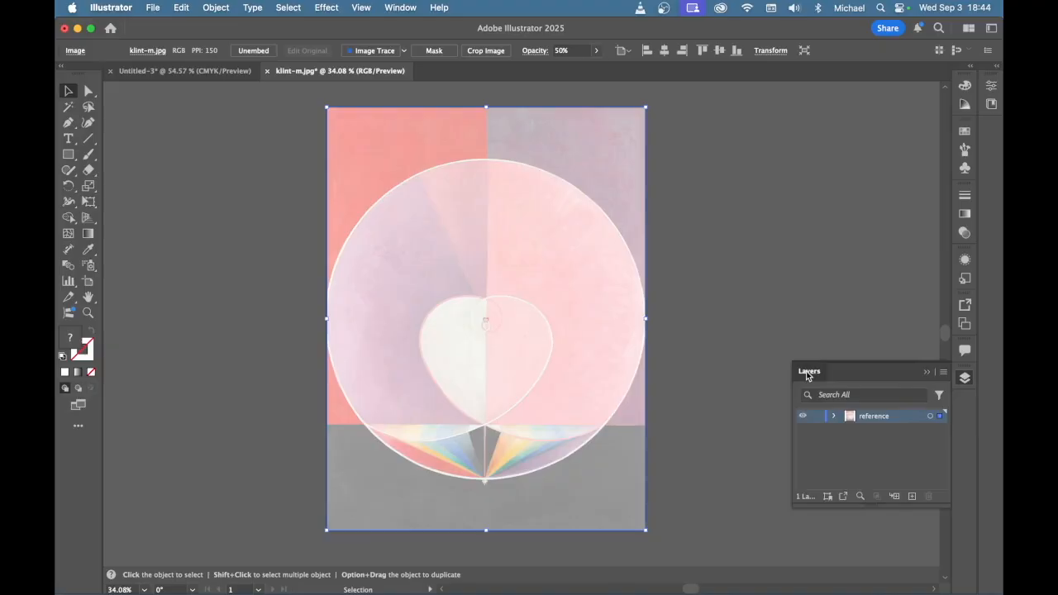
{"action": "left_click_drag", "start_coordinate": [808, 376], "coordinate": [717, 192]}
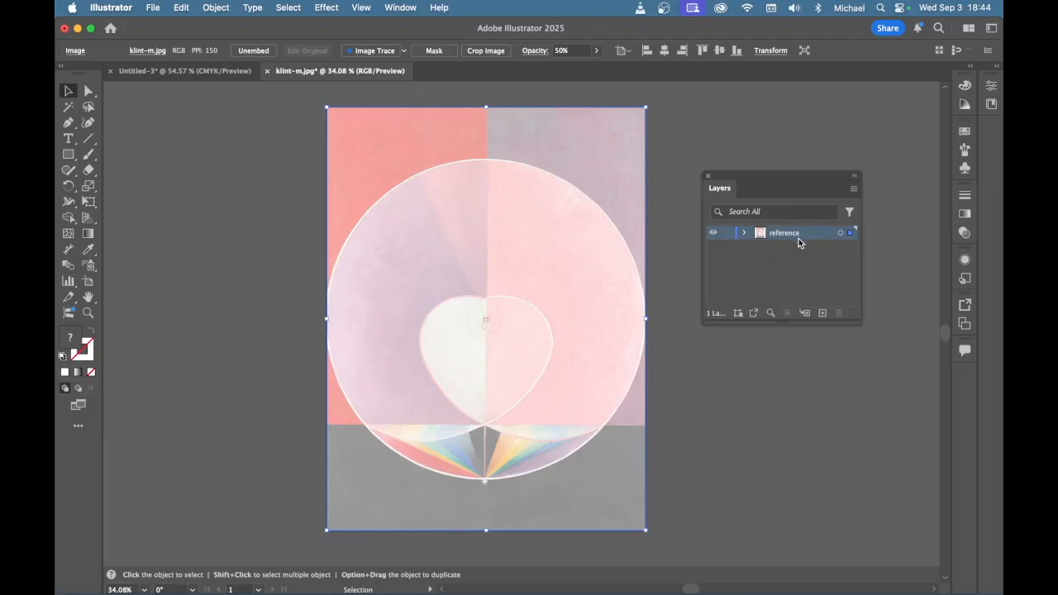
Lock the reference layer and try toggling its visibility off and back on.
{"action": "left_click", "coordinate": [725, 234]}
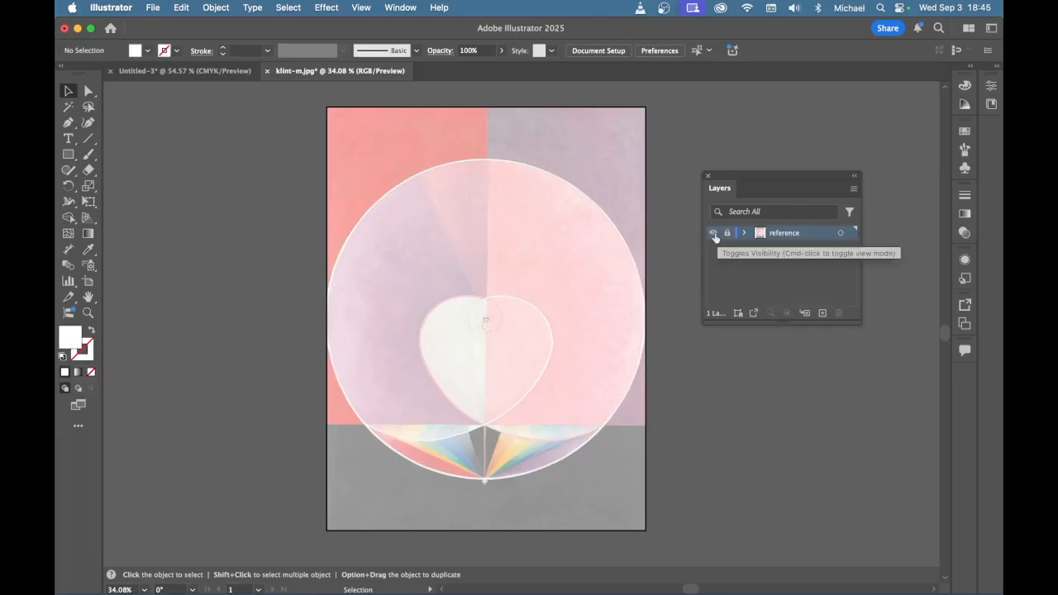
{"action": "left_click", "coordinate": [714, 236], "text": "super"}
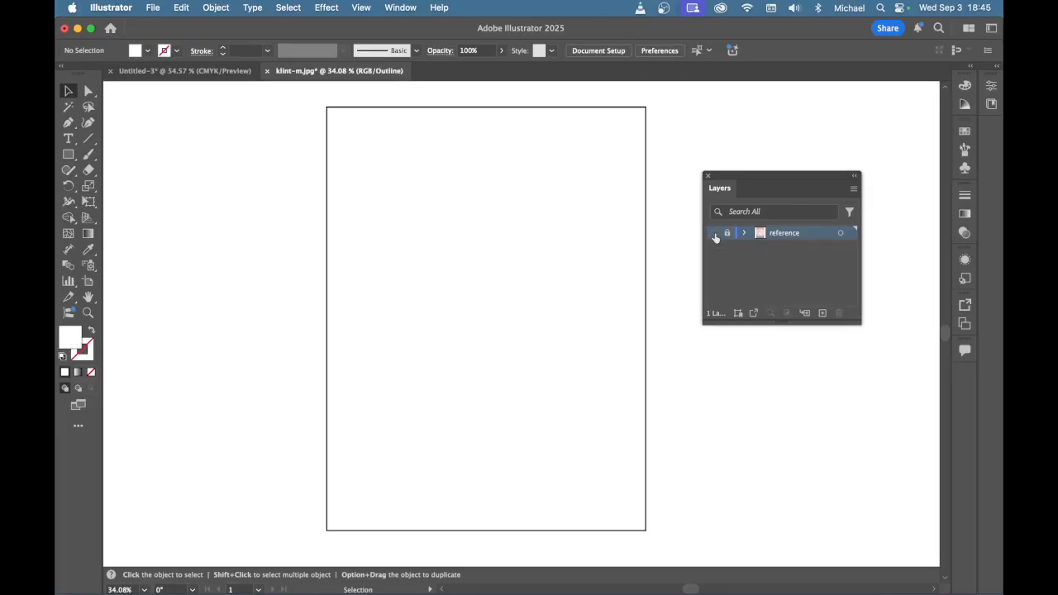
{"action": "left_click", "coordinate": [715, 235], "text": "super"}
{"action": "left_click", "coordinate": [715, 235]}
{"action": "left_click", "coordinate": [715, 235], "text": "super"}
{"action": "left_click", "coordinate": [715, 236], "text": "super"}
{"action": "left_click", "coordinate": [715, 236], "text": "super"}
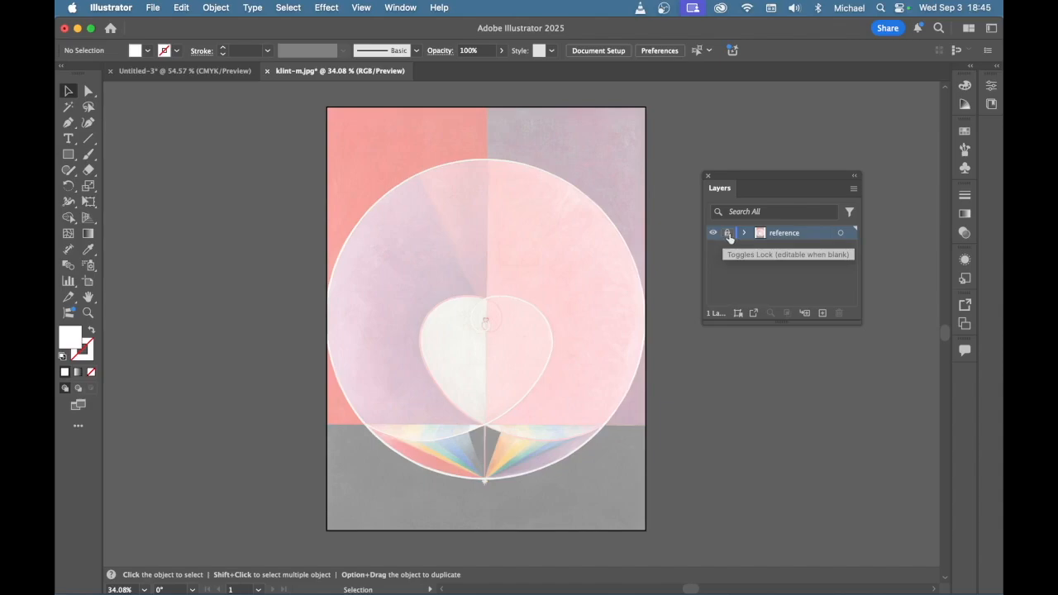
{"action": "left_click", "coordinate": [729, 236]}
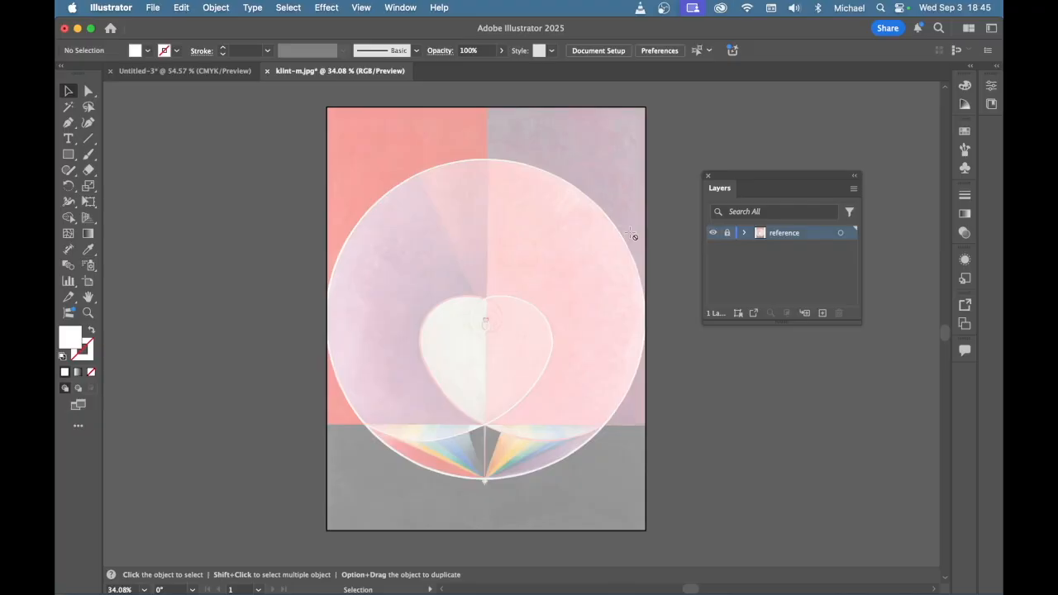
Create a new layer above the reference layer and name it "artwork".
{"action": "left_click", "coordinate": [822, 315]}
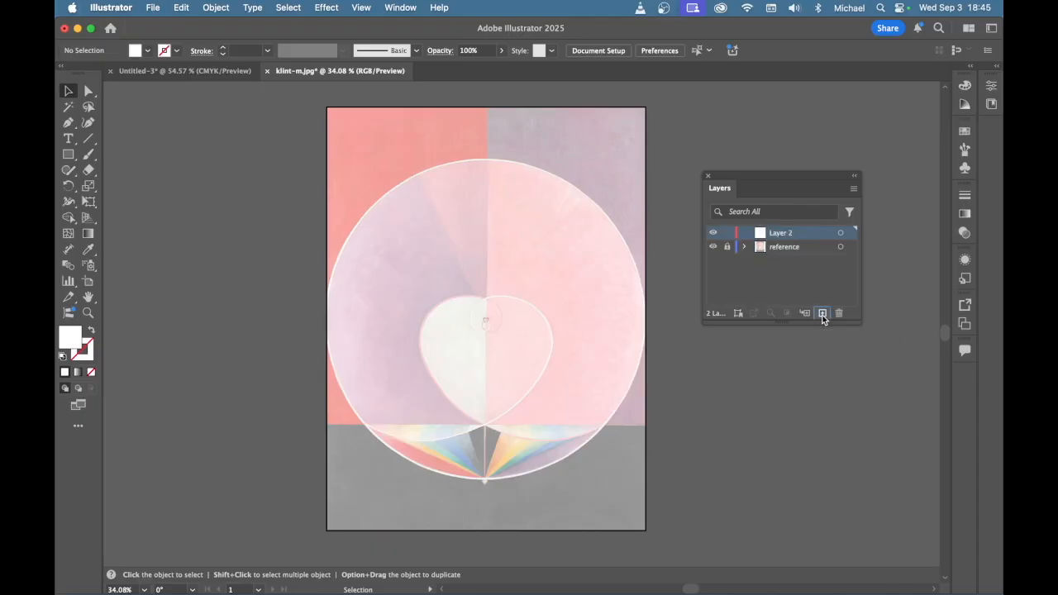
{"action": "double_click", "coordinate": [780, 234]}
{"action": "type", "text": "artwork"}
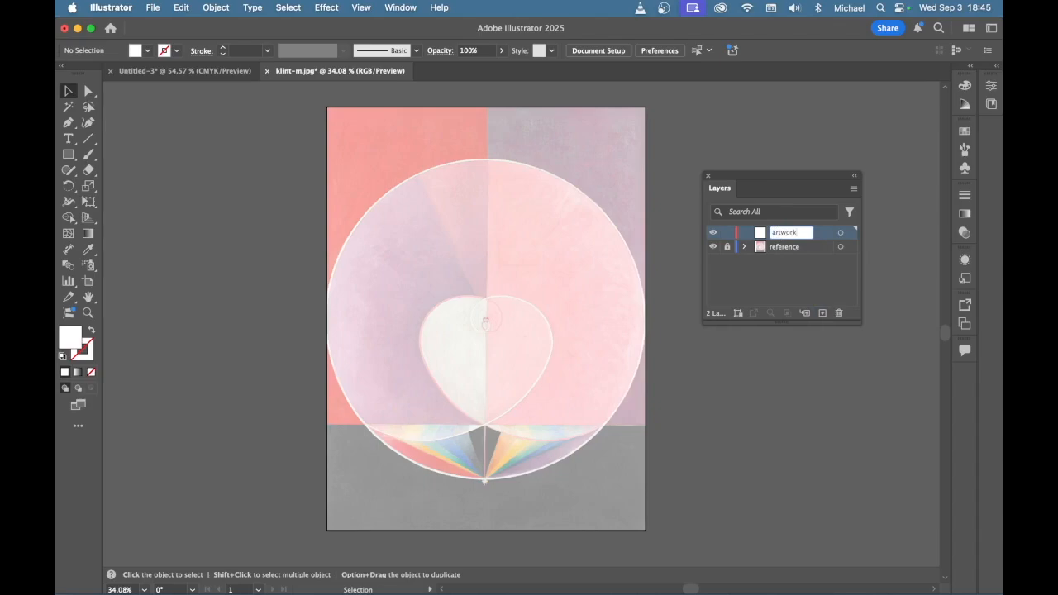
{"action": "key", "text": "Return"}
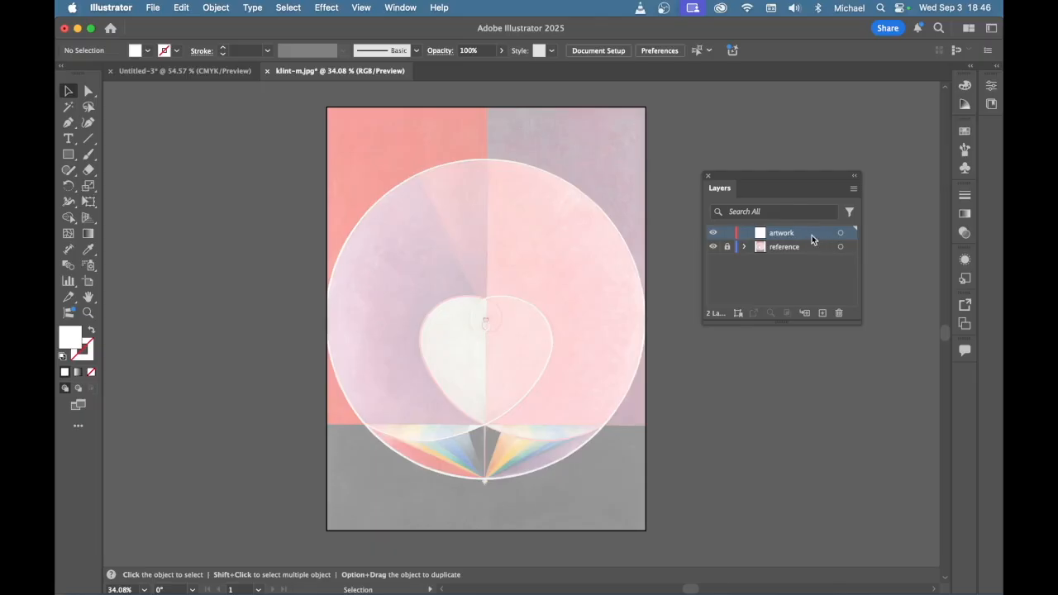
Draw a closed, curved freeform shape with the Pen tool on the artwork layer, over the upper middle of the large circle.
{"action": "left_click", "coordinate": [70, 125]}
{"action": "scroll", "coordinate": [426, 173], "scroll_direction": "up", "scroll_amount": 3}
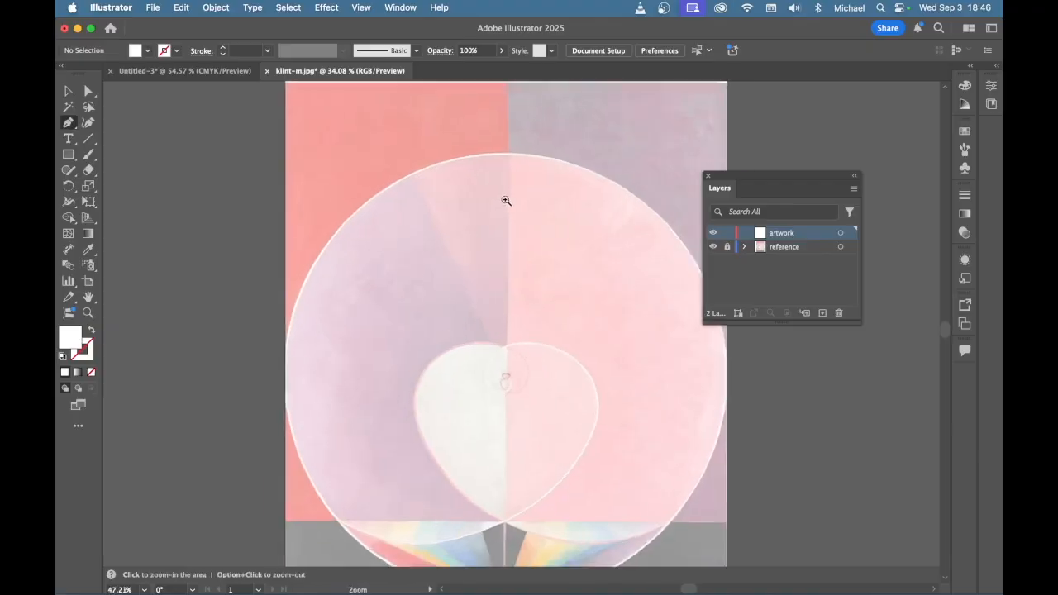
{"action": "left_click_drag", "start_coordinate": [447, 163], "coordinate": [462, 159]}
{"action": "left_click_drag", "start_coordinate": [590, 192], "coordinate": [609, 219]}
{"action": "left_click_drag", "start_coordinate": [628, 276], "coordinate": [628, 323]}
{"action": "left_click_drag", "start_coordinate": [550, 364], "coordinate": [473, 360]}
{"action": "left_click_drag", "start_coordinate": [451, 326], "coordinate": [469, 426]}
{"action": "left_click", "coordinate": [447, 164]}
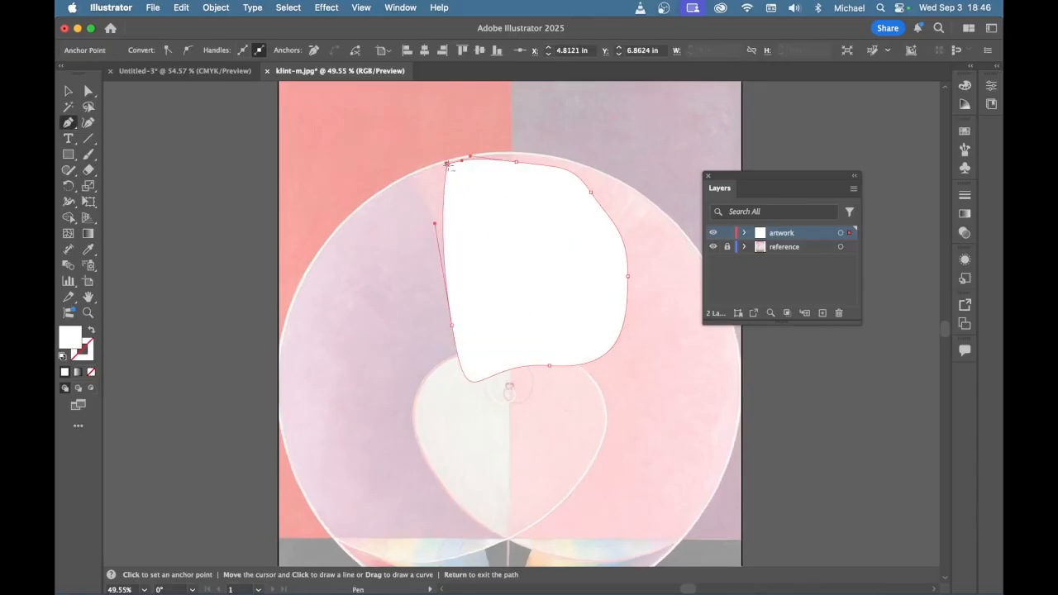
Fill the freeform shape with a strong red and deselect it.
{"action": "double_click", "coordinate": [70, 337]}
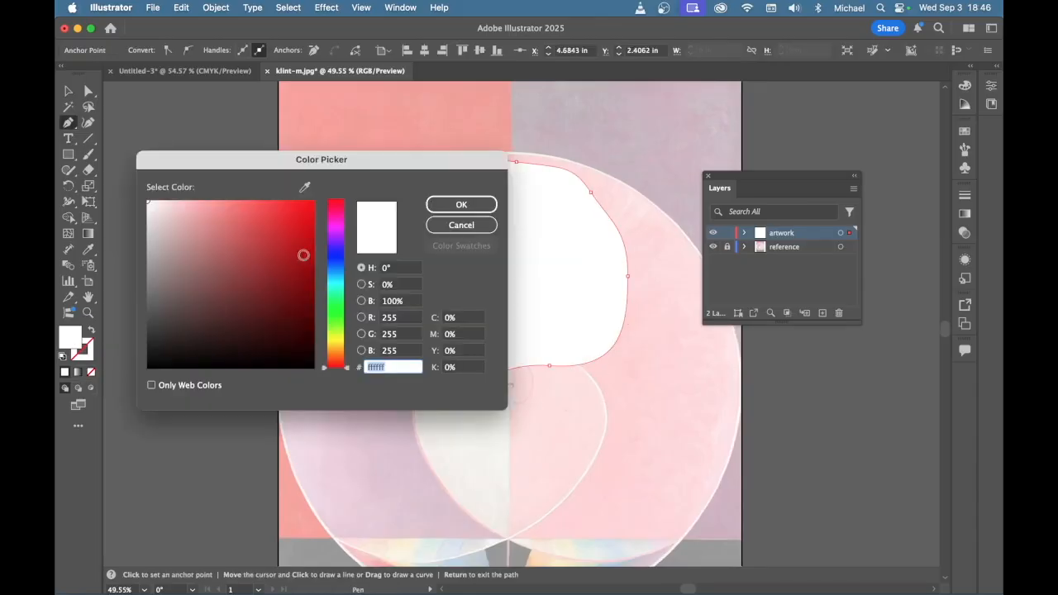
{"action": "left_click", "coordinate": [279, 224]}
{"action": "left_click", "coordinate": [444, 208]}
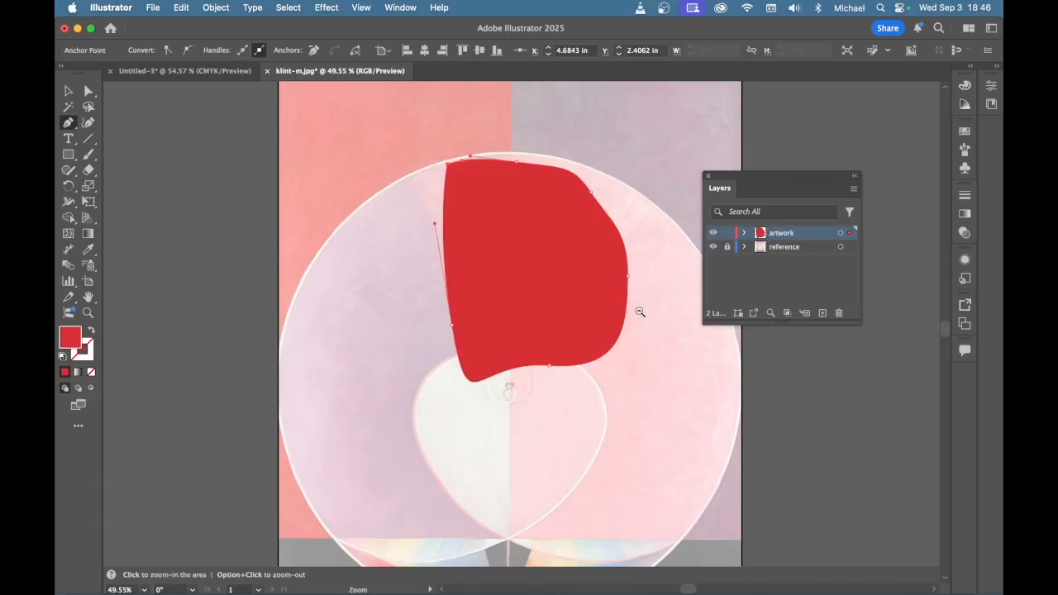
{"action": "scroll", "coordinate": [586, 302], "scroll_direction": "down", "scroll_amount": 3}
{"action": "left_click_drag", "start_coordinate": [596, 354], "coordinate": [562, 355]}
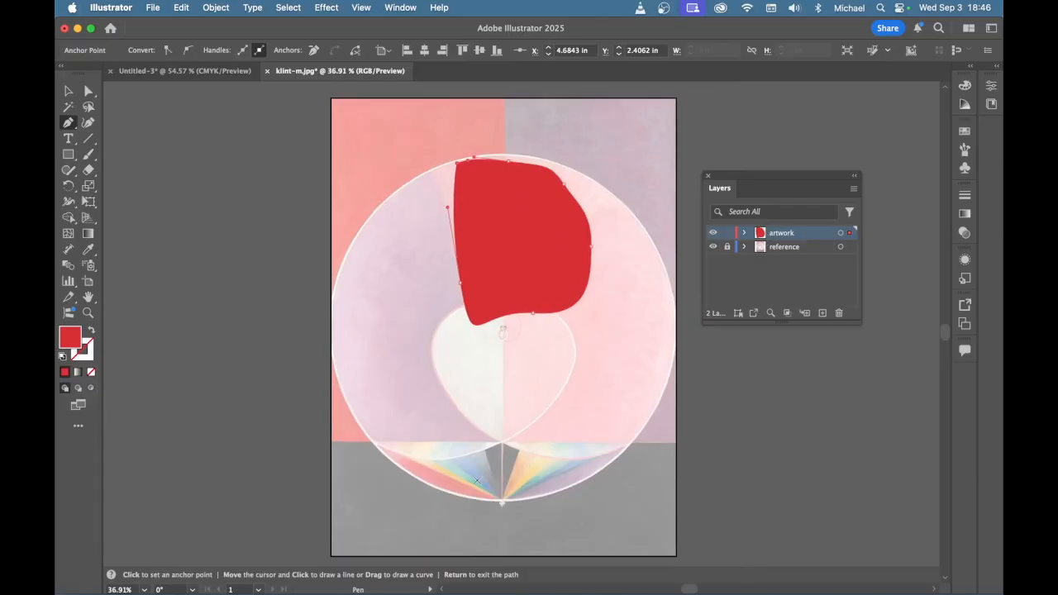
{"action": "key", "text": "v"}
{"action": "left_click", "coordinate": [742, 362]}
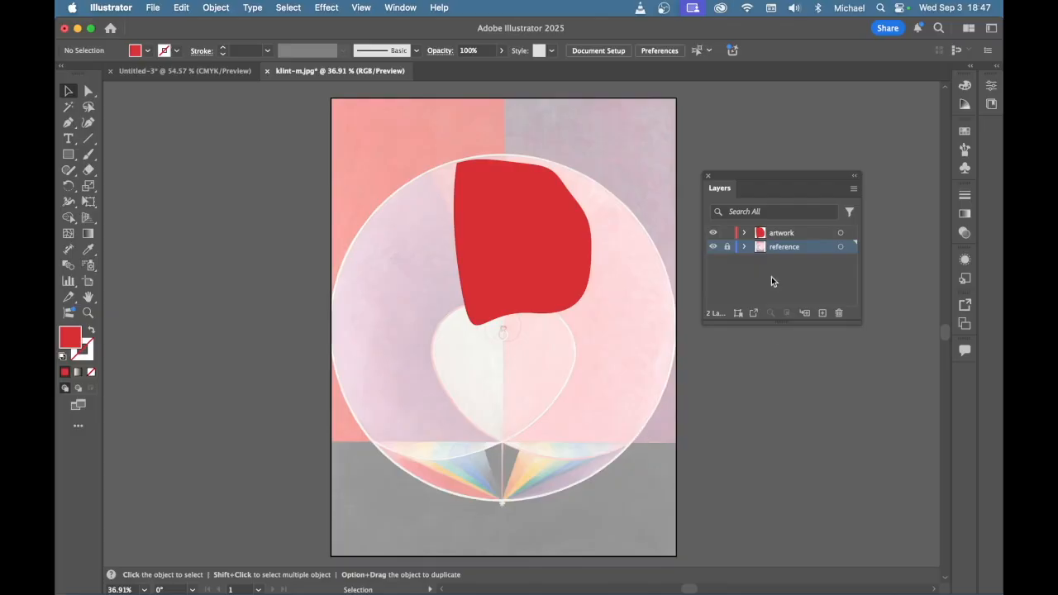
Lock the artwork layer, unlock the reference layer, and test selecting the painting image through the red shape.
{"action": "left_click", "coordinate": [726, 233]}
{"action": "left_click", "coordinate": [727, 248]}
{"action": "left_click", "coordinate": [616, 258]}
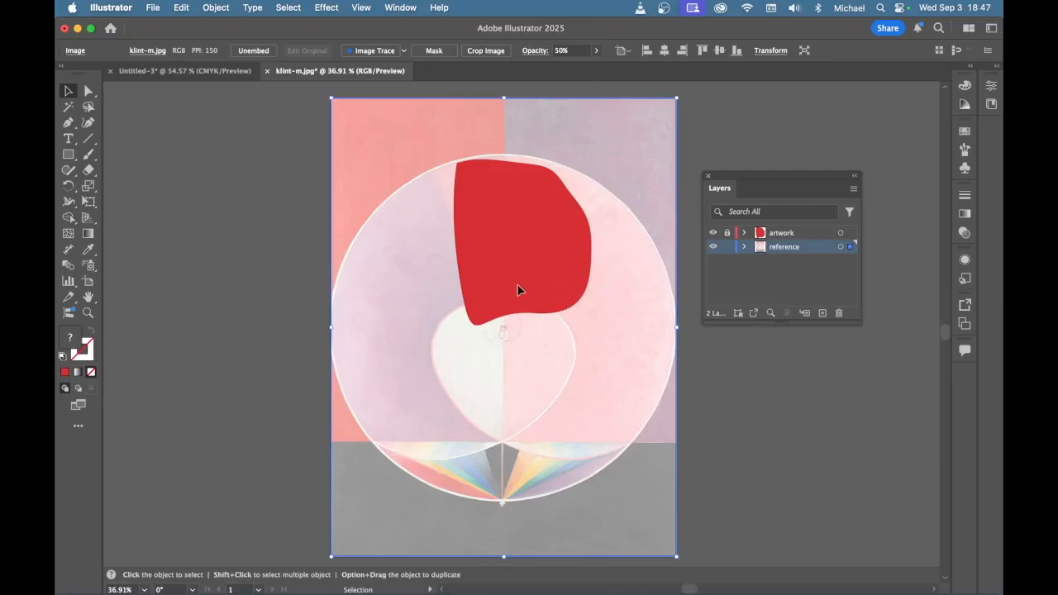
{"action": "key", "text": "super+shift+a"}
{"action": "left_click", "coordinate": [547, 267]}
{"action": "left_click", "coordinate": [741, 392]}
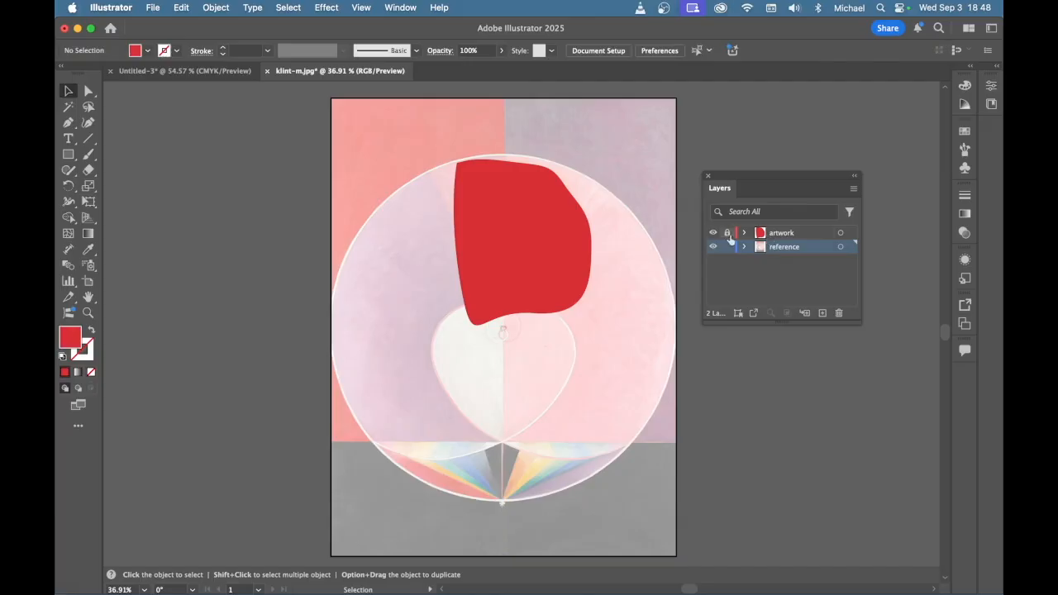
Select the painting image beneath the red shape and set its opacity to 100%.
{"action": "left_click", "coordinate": [524, 228]}
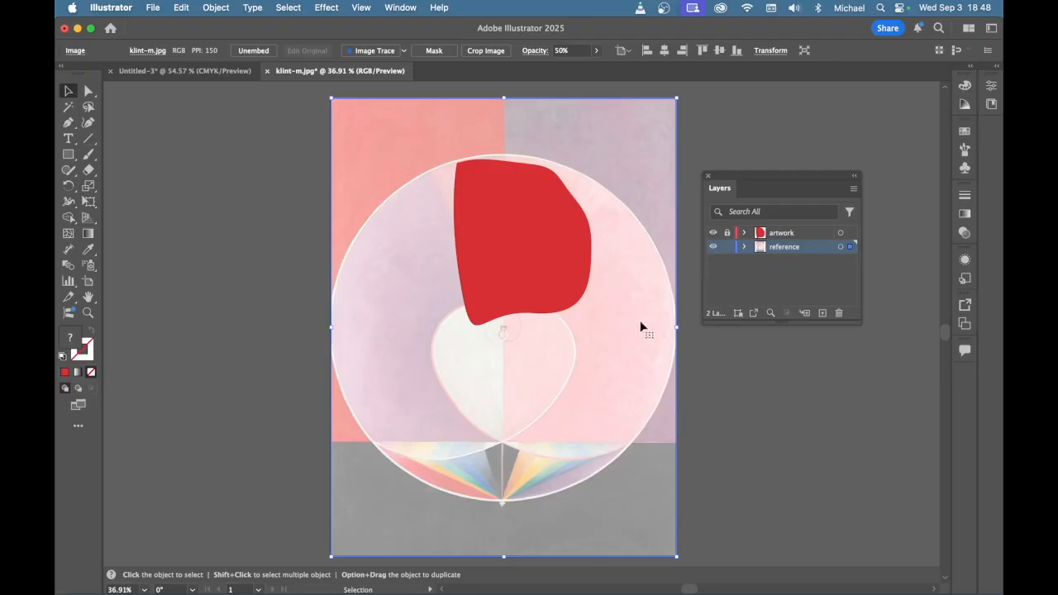
{"action": "left_click", "coordinate": [963, 261]}
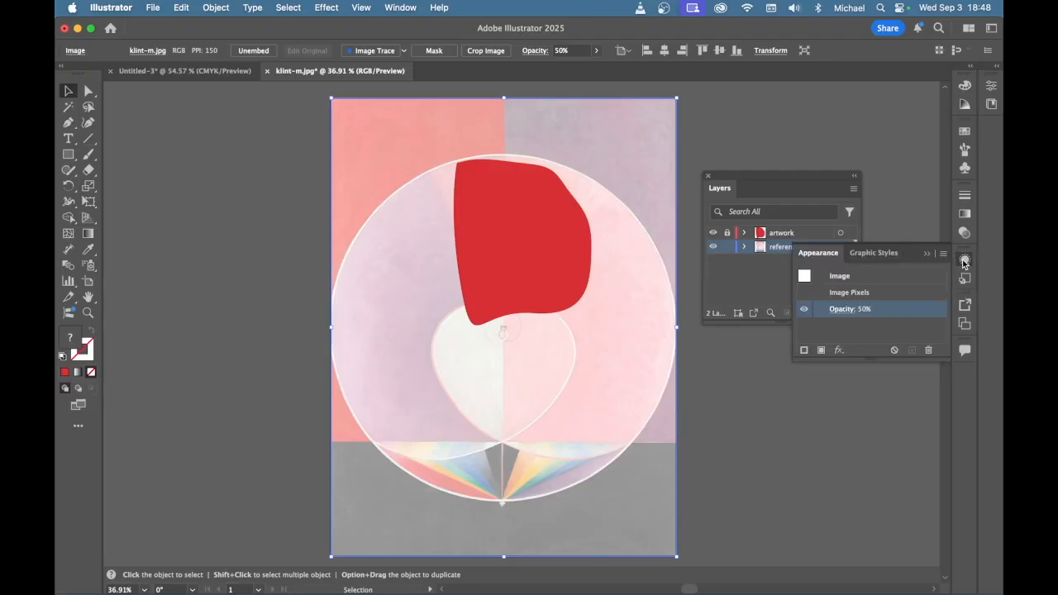
{"action": "left_click", "coordinate": [841, 313]}
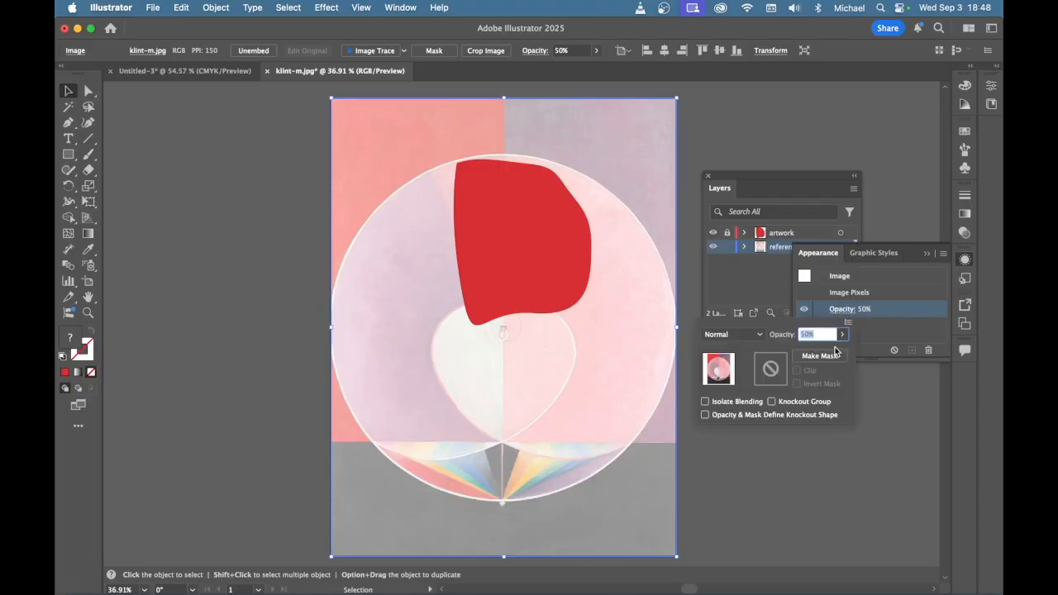
{"action": "left_click", "coordinate": [841, 334]}
{"action": "left_click_drag", "start_coordinate": [818, 352], "coordinate": [878, 354]}
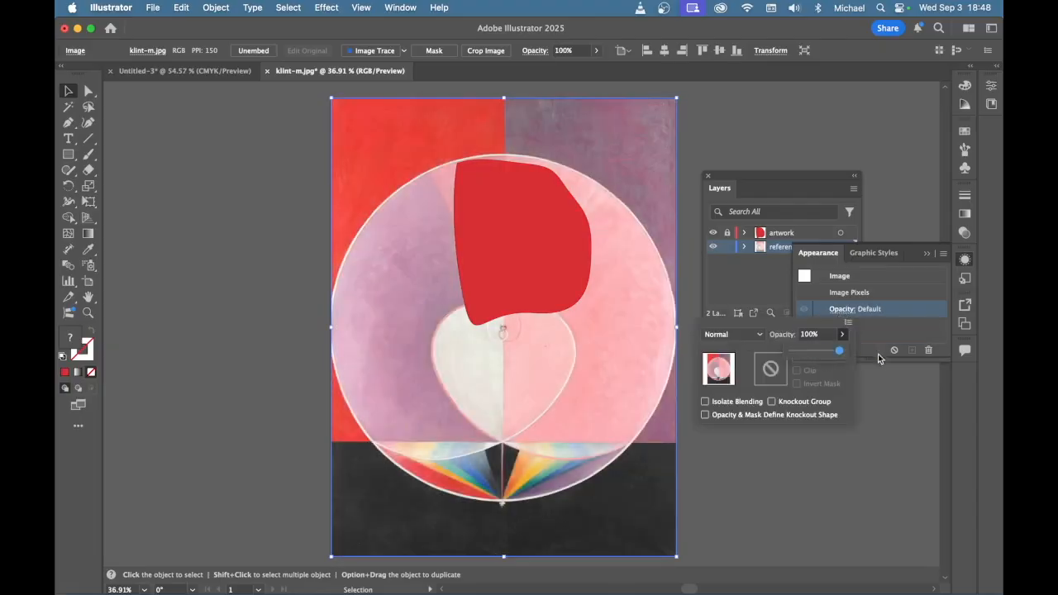
{"action": "left_click", "coordinate": [899, 313]}
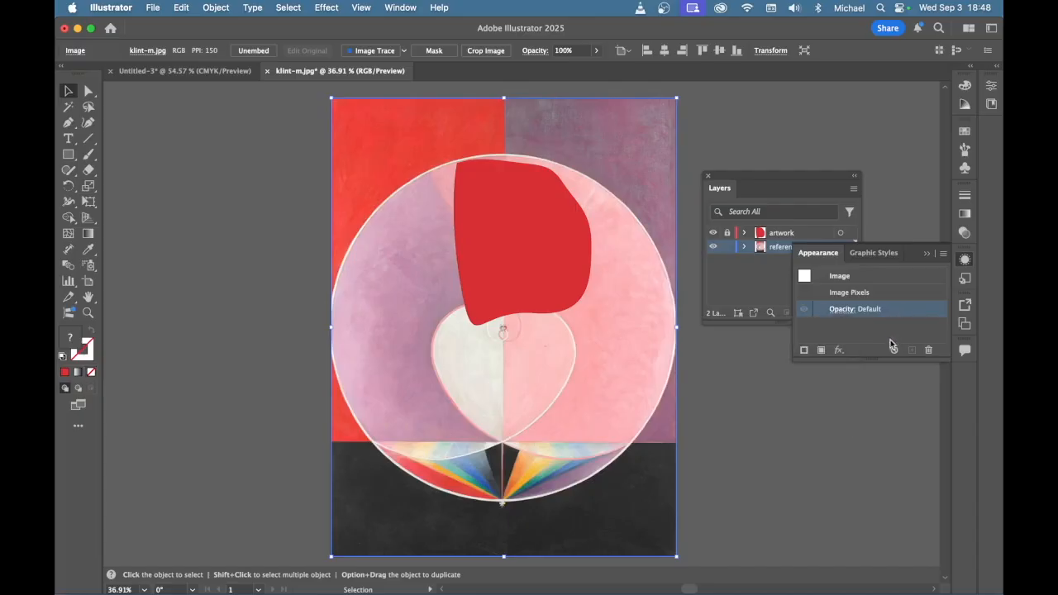
Move the painting image off the artboard so it sits just beyond the left edge, level with the artboard.
{"action": "left_click", "coordinate": [964, 260]}
{"action": "key", "text": "z"}
{"action": "left_click_drag", "start_coordinate": [579, 356], "coordinate": [531, 342]}
{"action": "key", "text": "v"}
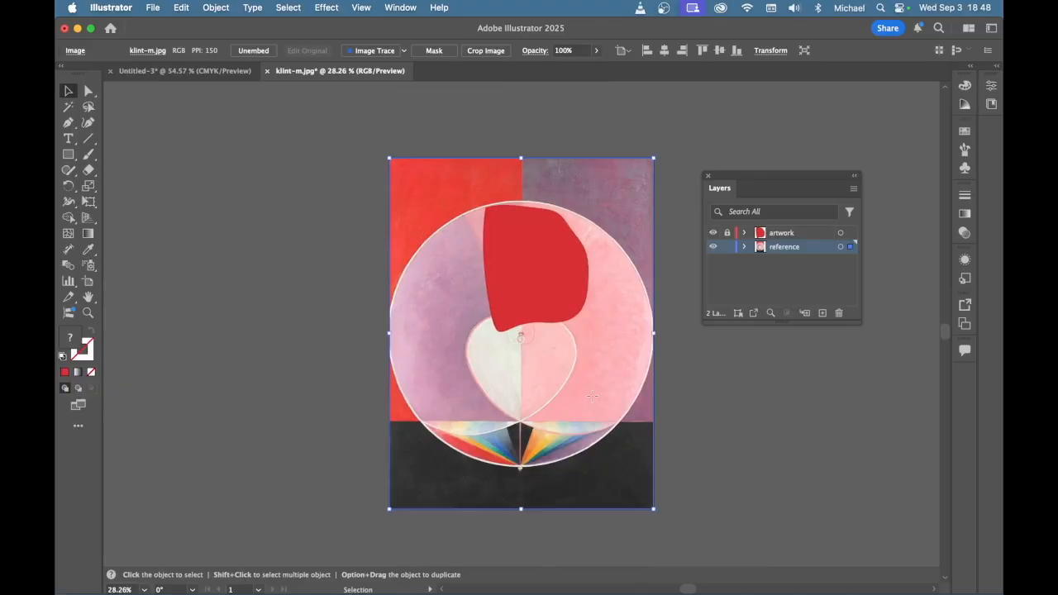
{"action": "left_click_drag", "start_coordinate": [592, 396], "coordinate": [322, 400]}
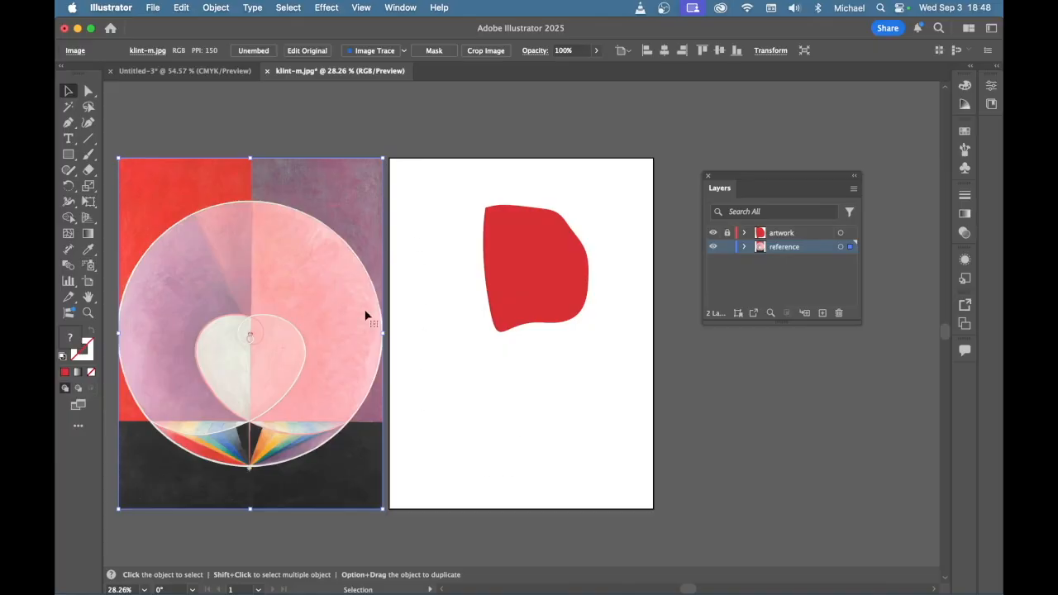
Deselect the painting and extend the artboard's left edge to the painting's outer edge, making the artboard about 26.03 in wide.
{"action": "left_click", "coordinate": [493, 356], "text": "alt+super"}
{"action": "left_click_drag", "start_coordinate": [499, 387], "coordinate": [550, 331]}
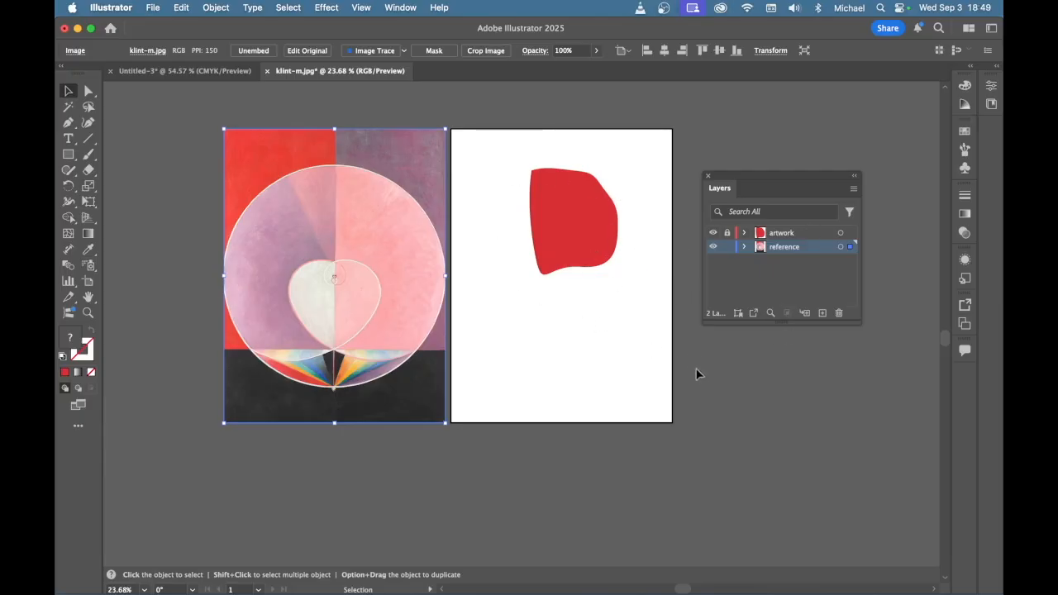
{"action": "left_click", "coordinate": [779, 392]}
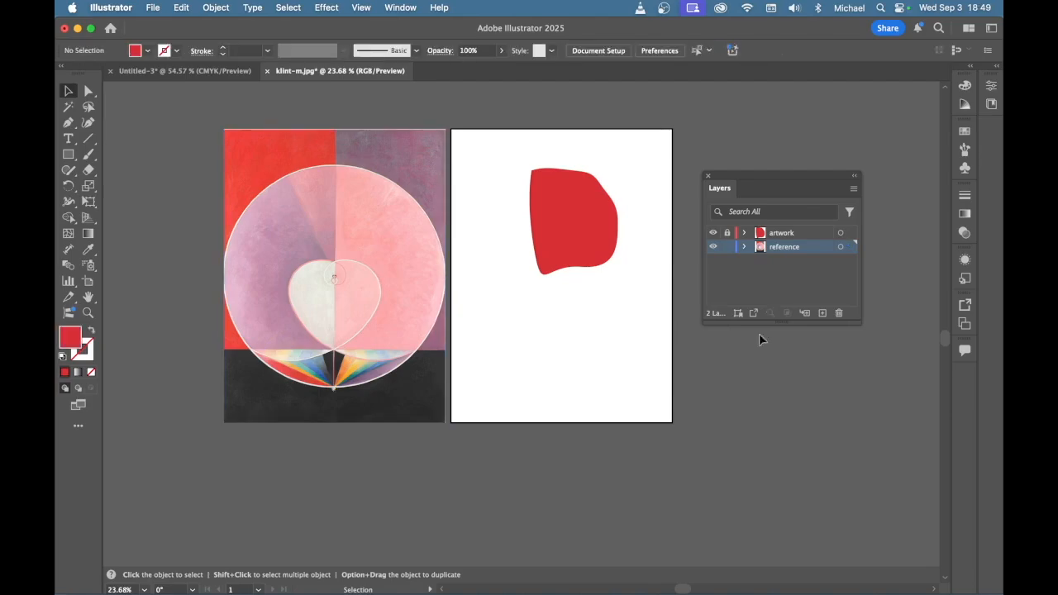
{"action": "left_click", "coordinate": [583, 51]}
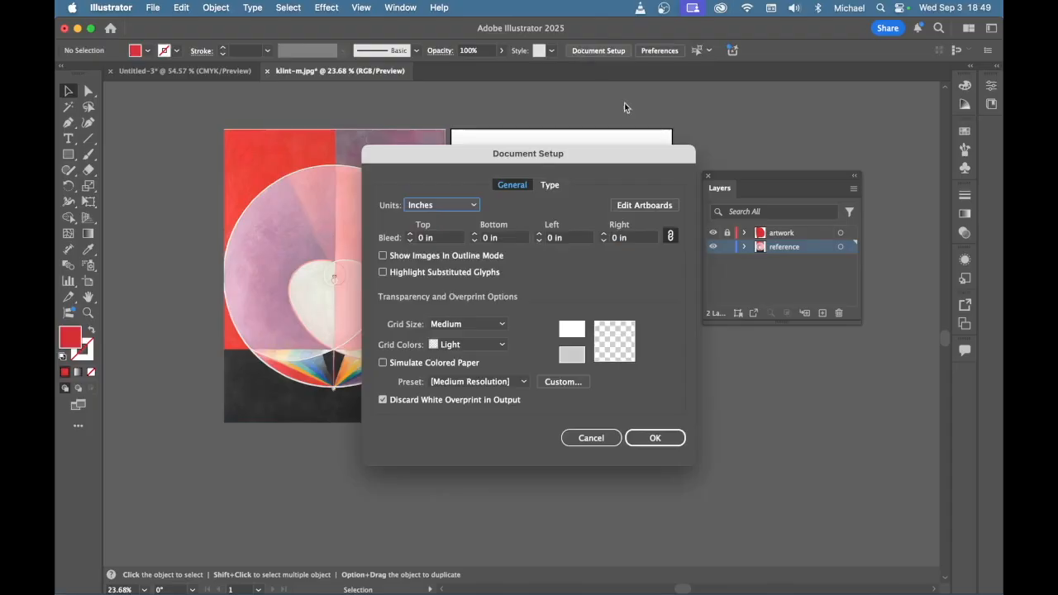
{"action": "left_click", "coordinate": [643, 205]}
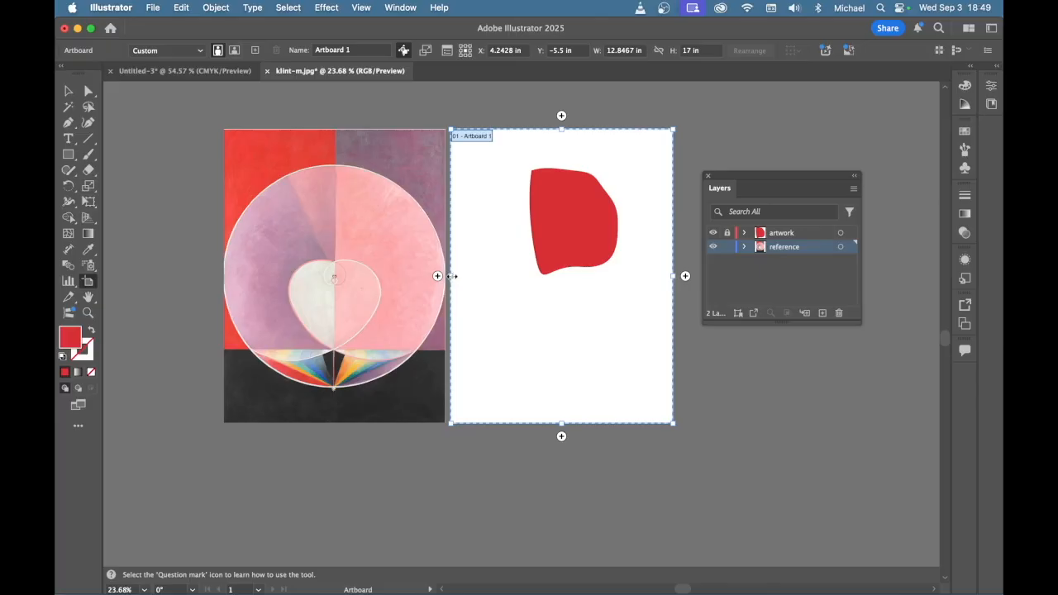
{"action": "left_click_drag", "start_coordinate": [450, 277], "coordinate": [224, 279]}
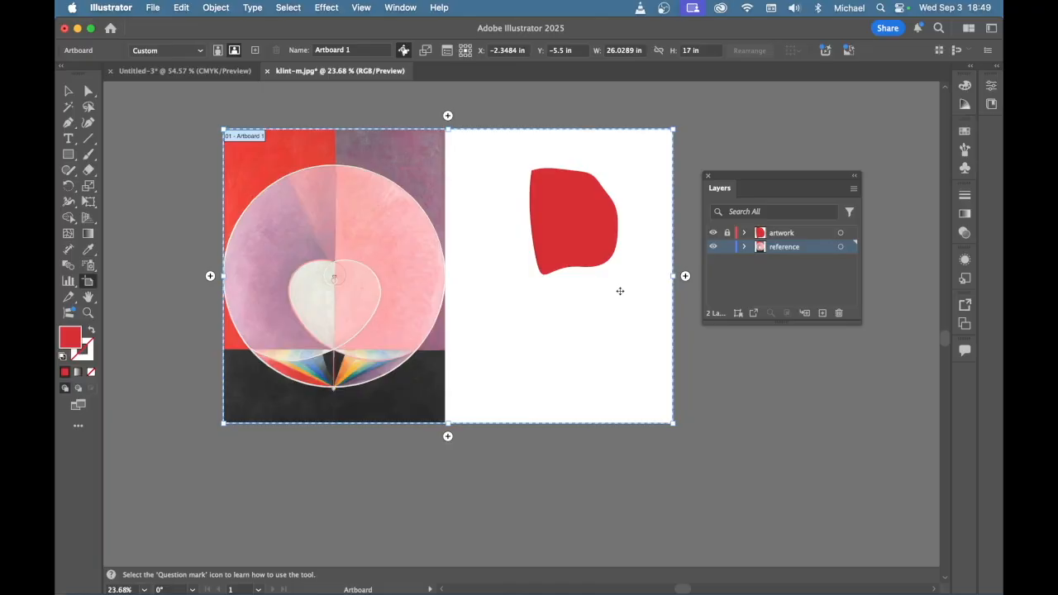
{"action": "key", "text": "Escape"}
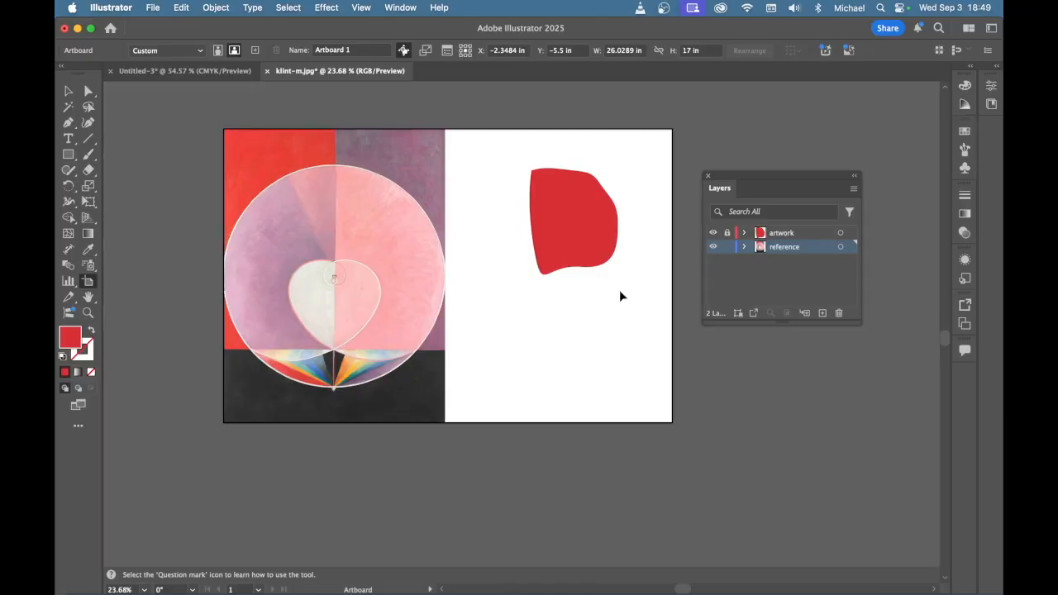